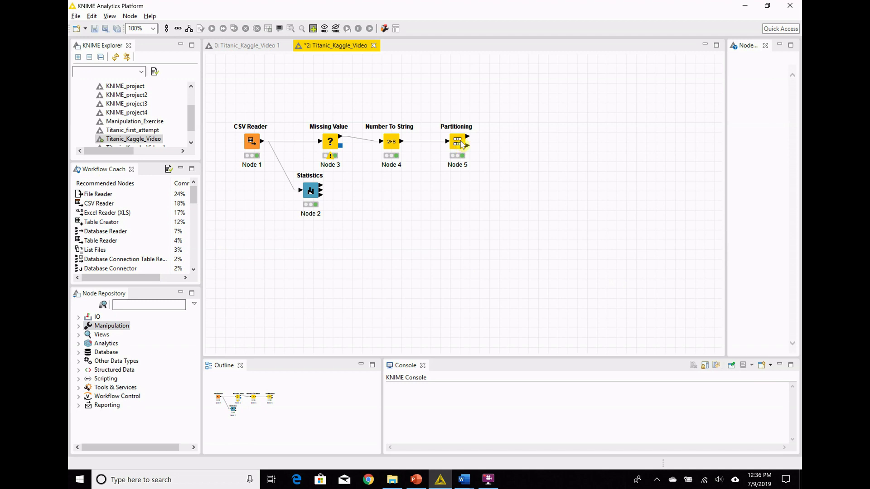
Add a Random Forest Learner node after Partitioning and connect Partitioning's first output to its input
left_click(463, 145)
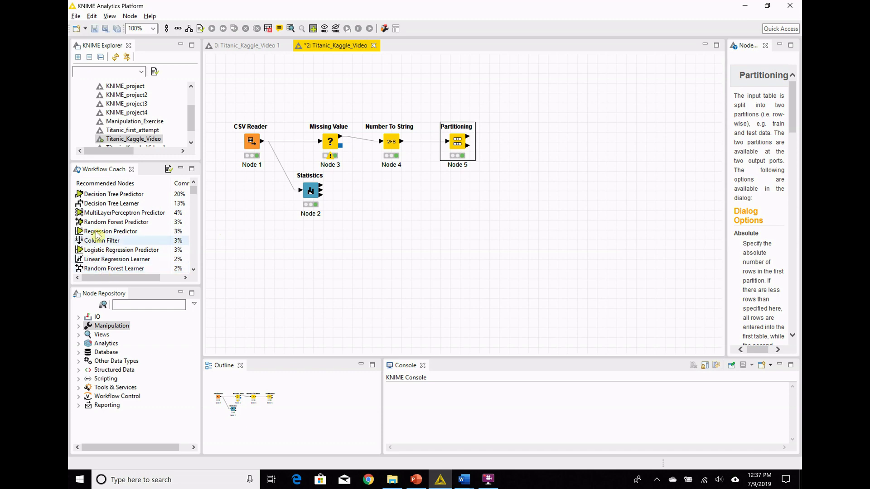
left_click_drag(112, 269, 537, 142)
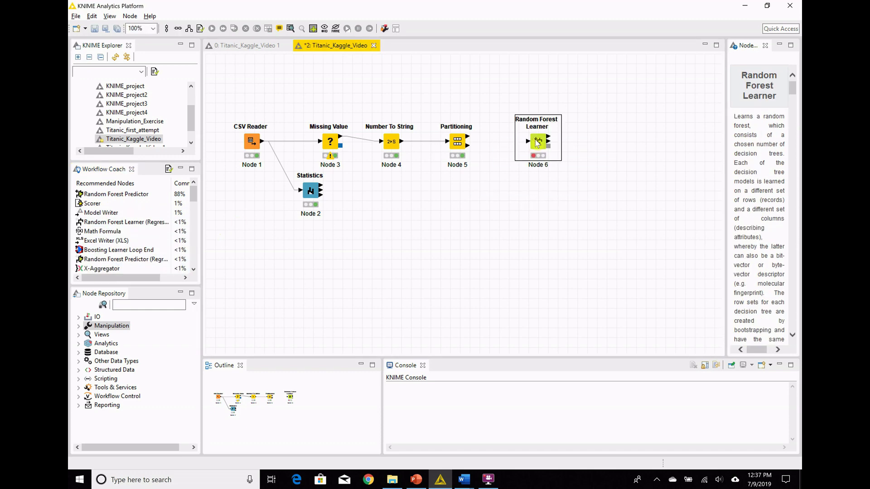
left_click_drag(539, 143, 539, 134)
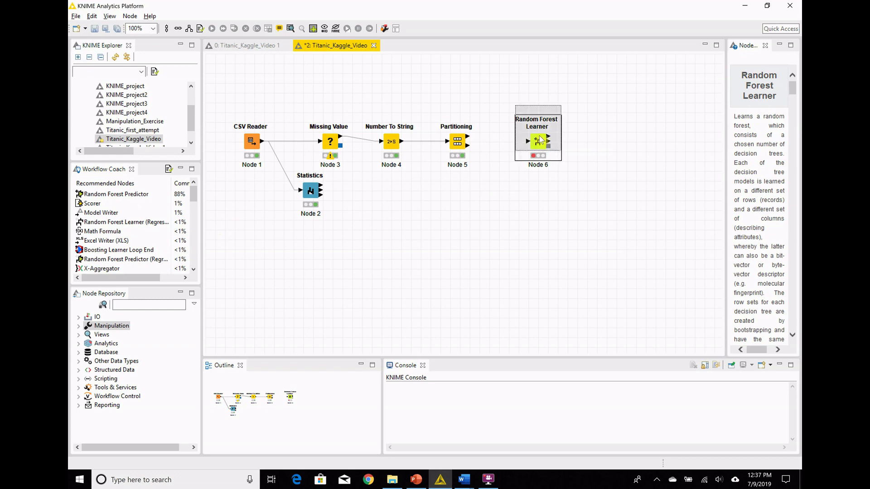
left_click_drag(468, 139, 533, 136)
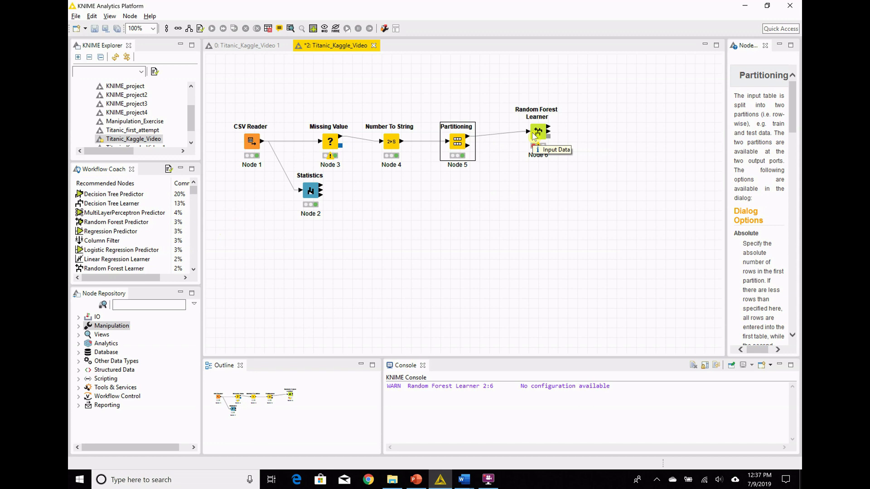
Open the Random Forest Learner's configuration and set its target column to Survived
right_click(542, 135)
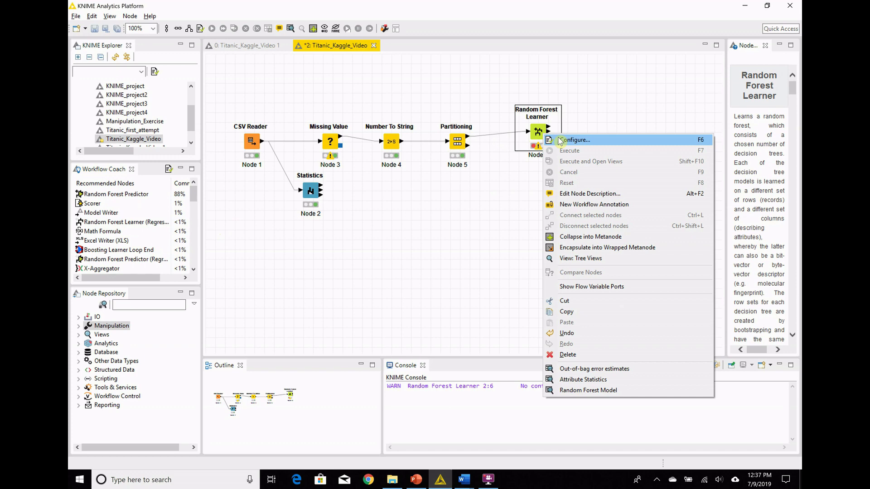
left_click(563, 140)
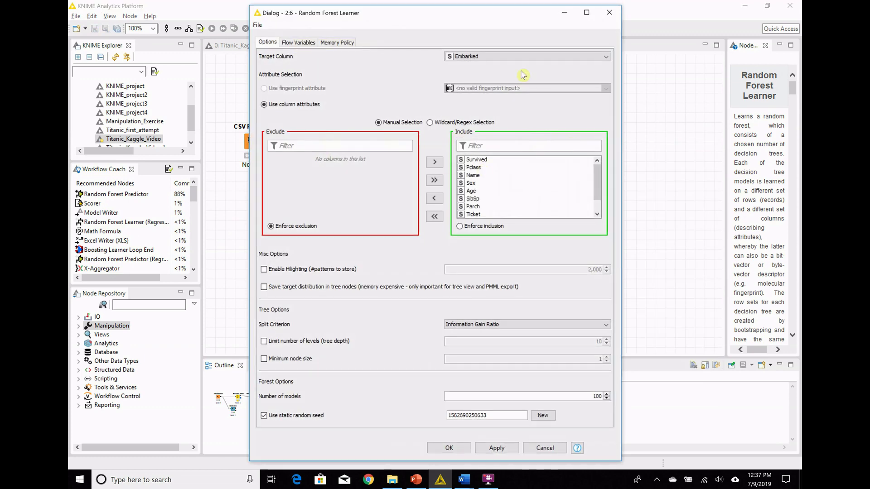
left_click(476, 58)
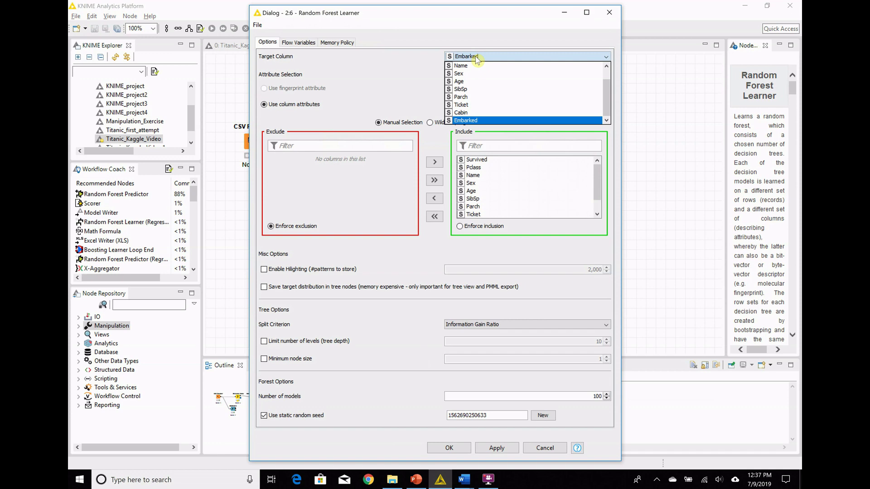
scroll(607, 95, "up", 2)
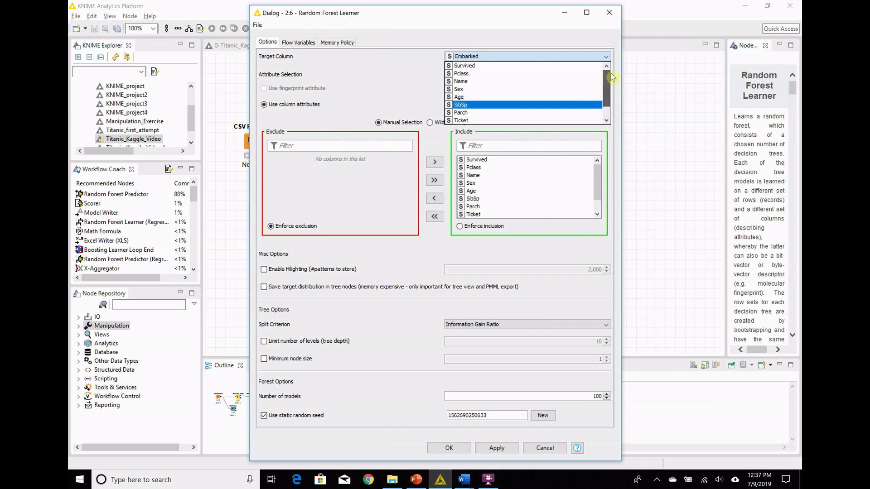
left_click(511, 66)
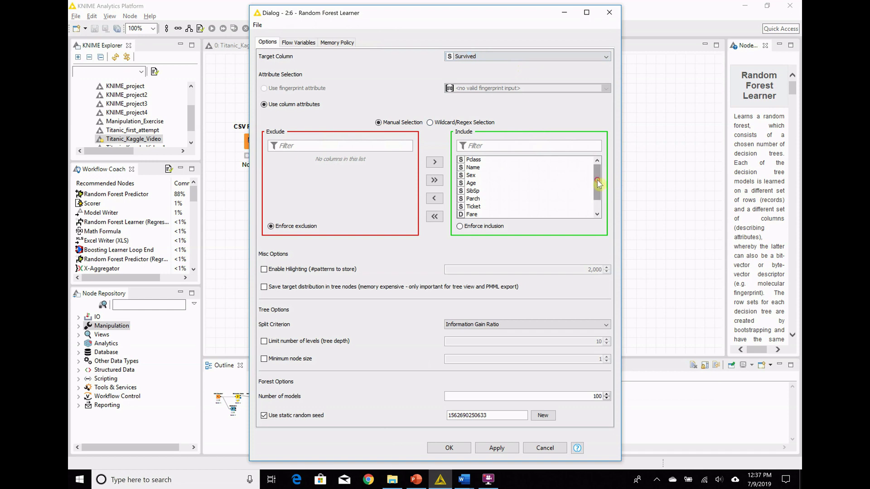
Exclude the Name, Ticket, Fare and Cabin columns from the learner's attributes, accept the configuration and execute the node
left_click(471, 167)
left_click(435, 199)
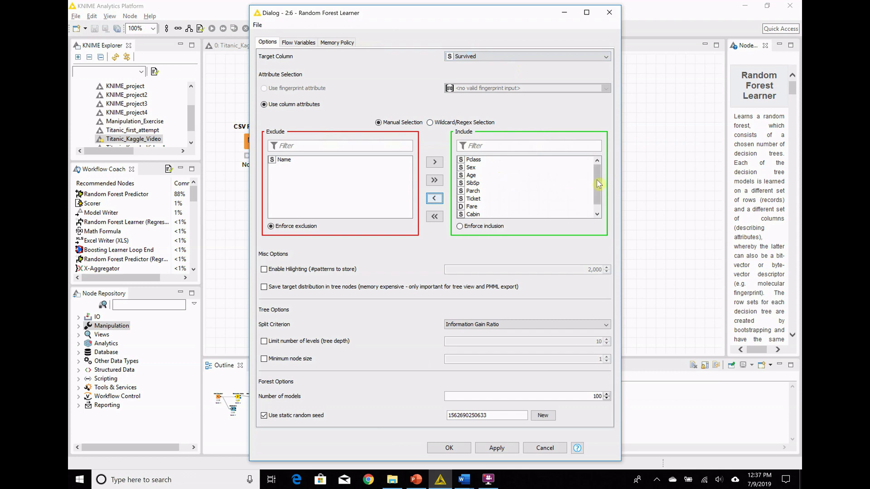
scroll(483, 199, "down", 1)
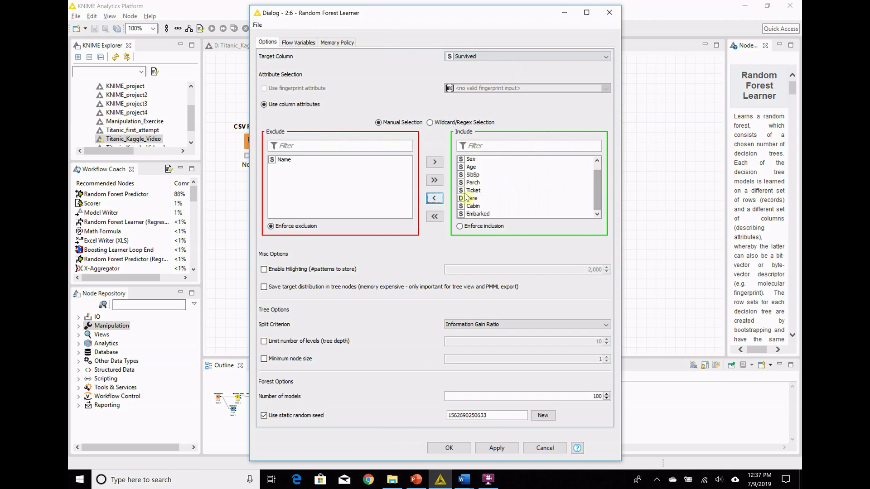
left_click(479, 190)
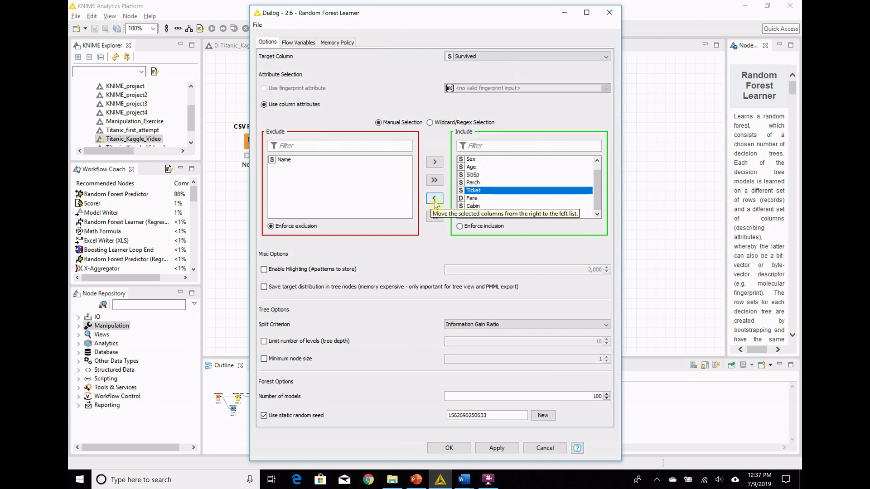
left_click(434, 200)
left_click(479, 200)
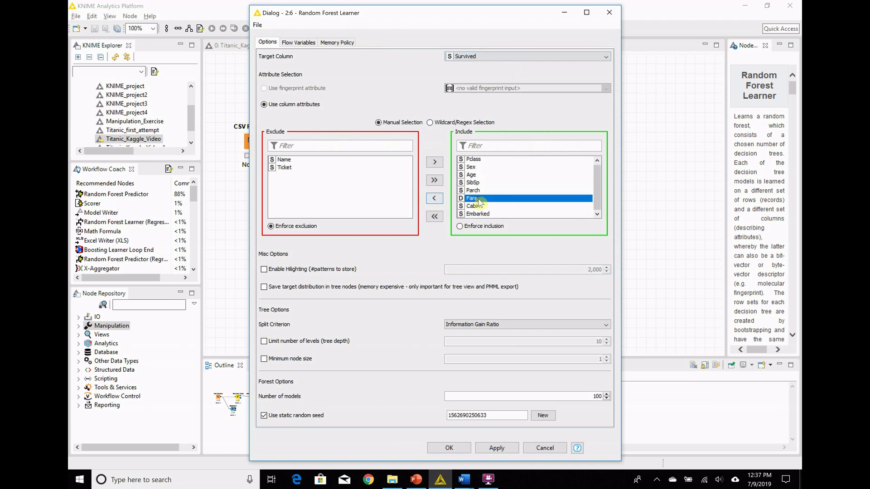
left_click(434, 199)
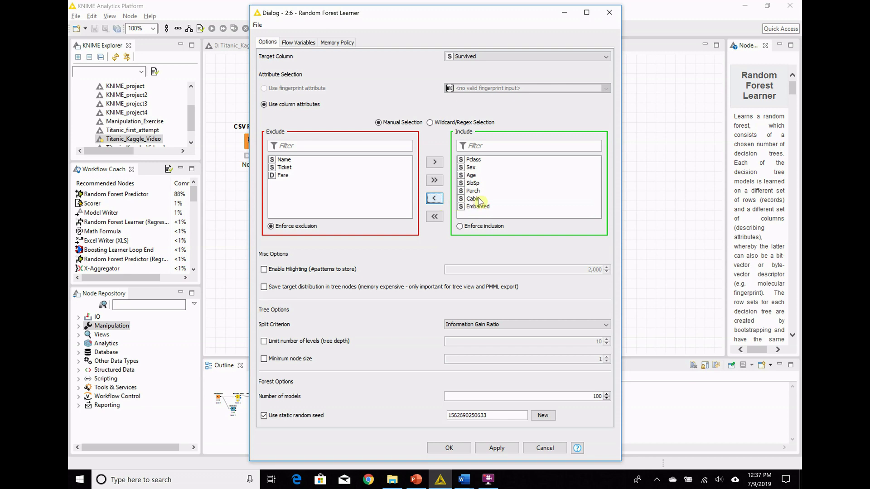
left_click(479, 200)
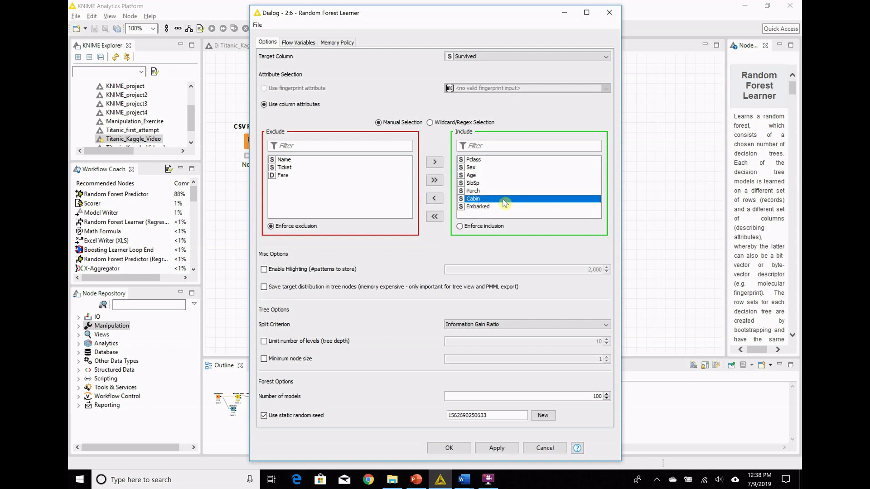
left_click(432, 199)
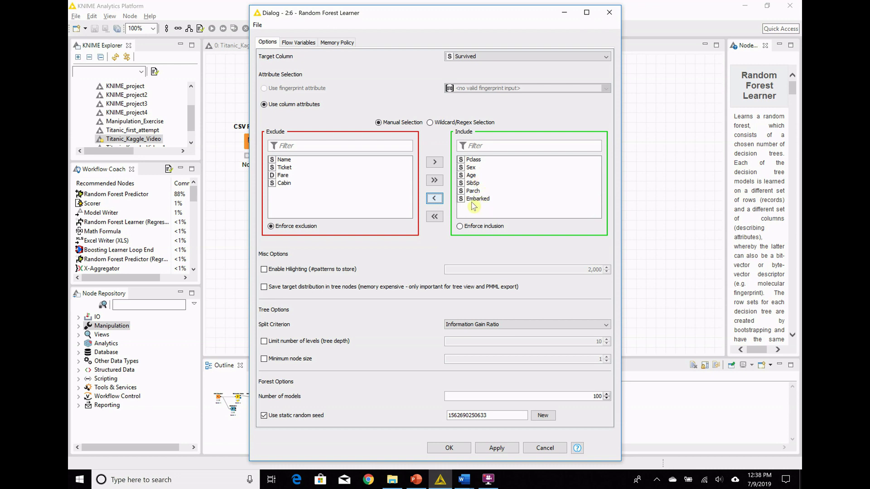
left_click(449, 448)
right_click(537, 139)
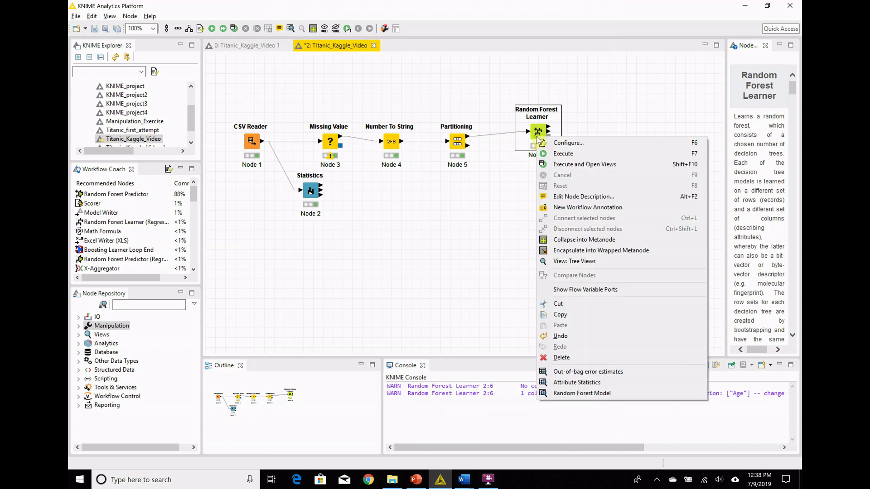
left_click(578, 158)
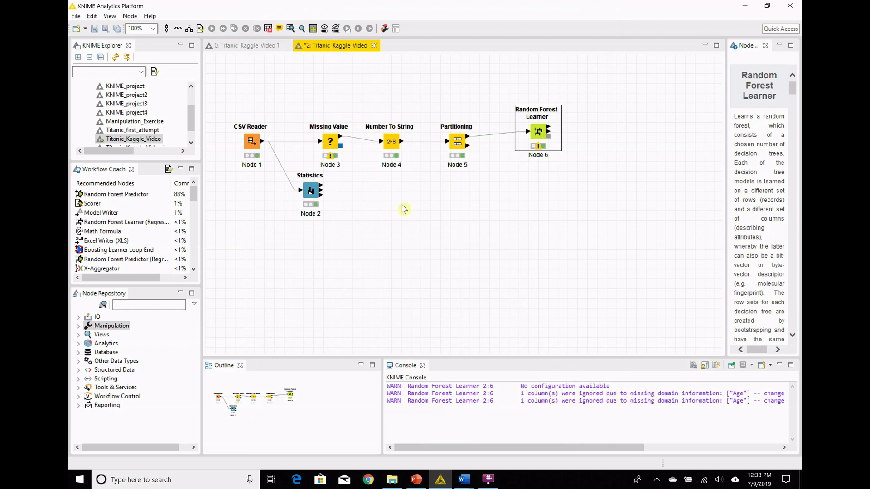
Search the node repository for "domain" and add a Domain Calculator node below the Number To String and Partitioning nodes
left_click(124, 303)
type("domain")
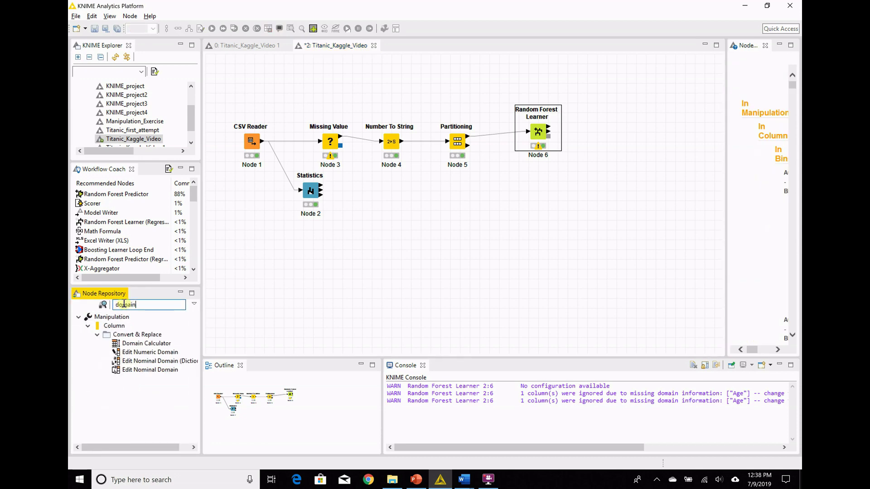
left_click_drag(142, 347, 435, 204)
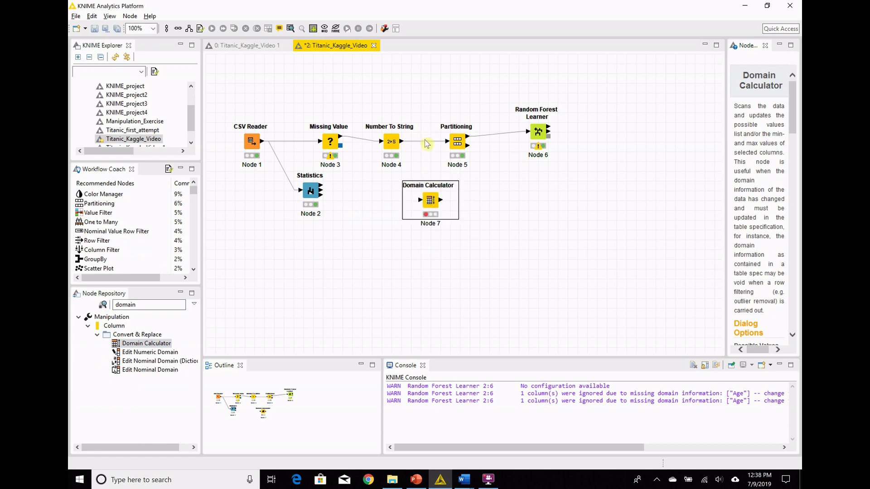
Replace the direct link between Number To String and Partitioning with connections running through the Domain Calculator
left_click(426, 144)
key("Delete")
key("Return")
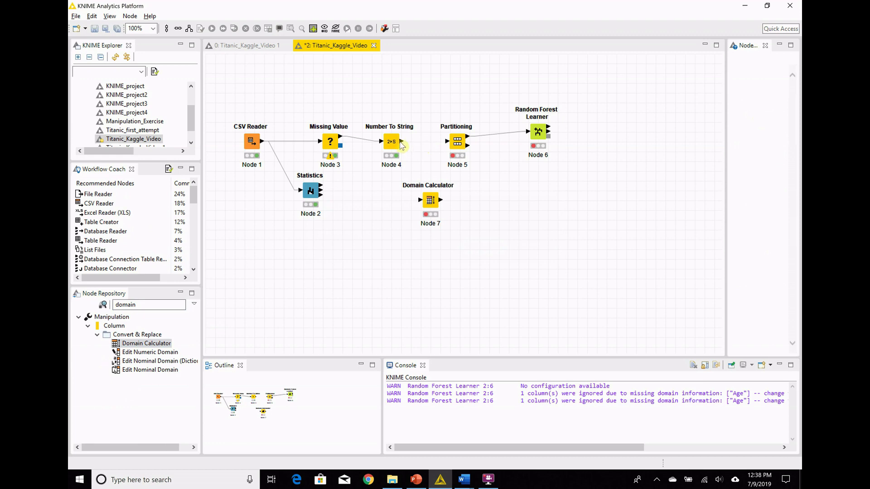
left_click_drag(401, 142, 444, 142)
Edit the Domain Calculator's restriction on the number of possible values and accept the configuration
right_click(433, 205)
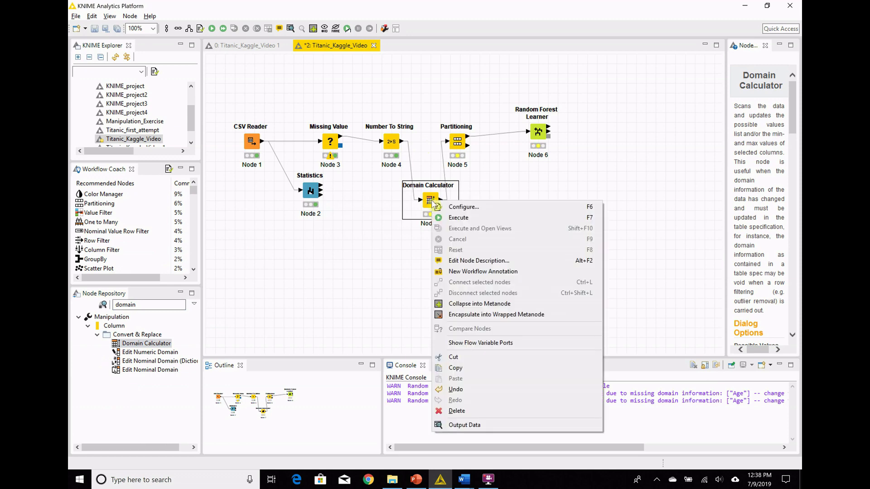
left_click(456, 207)
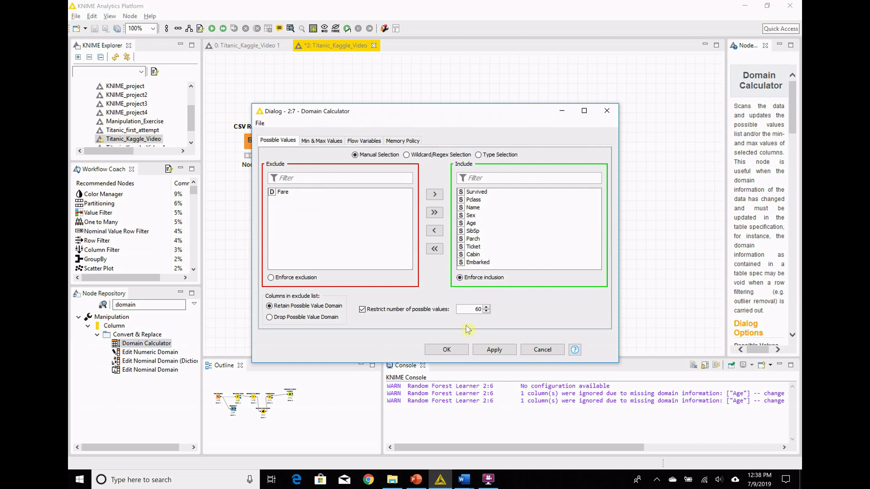
double_click(476, 309)
left_click(427, 351)
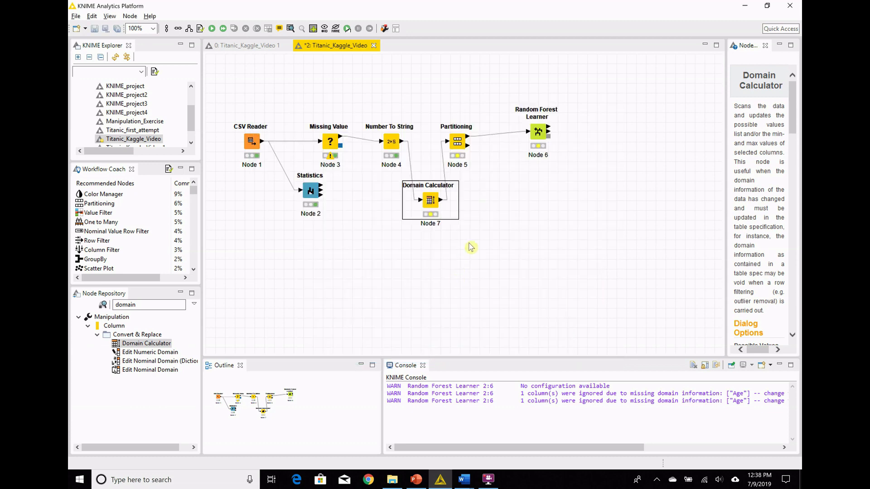
Clear the console, execute the Random Forest Learner with its tree views opened, and close the view window
right_click(538, 132)
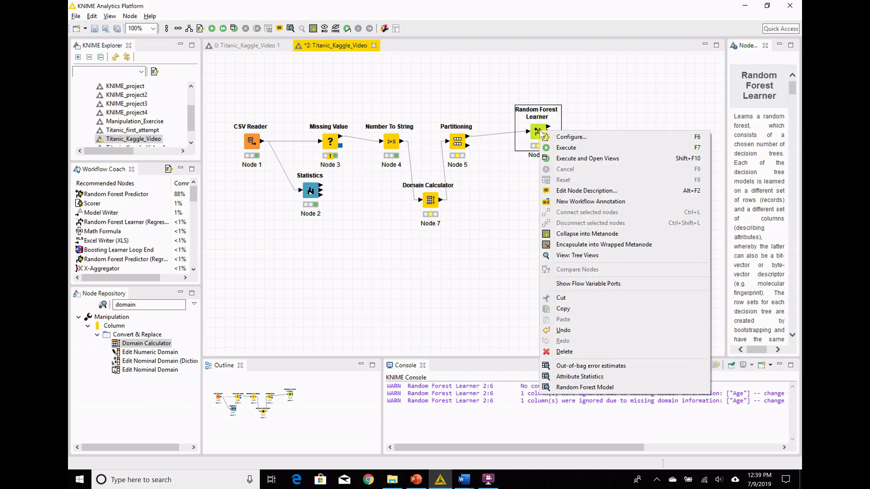
left_click(496, 246)
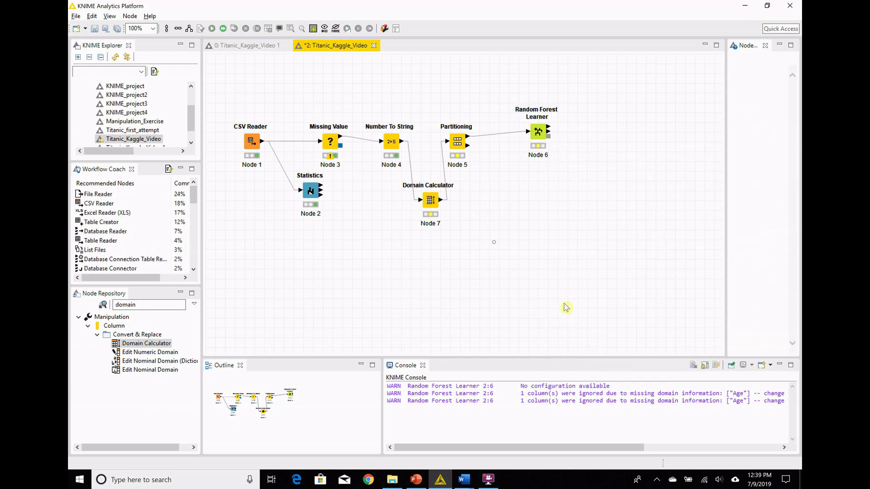
left_click(694, 364)
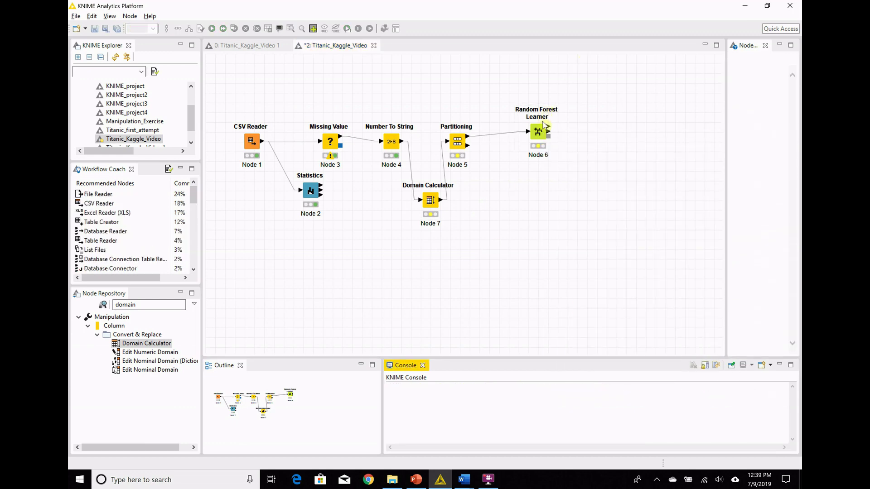
right_click(541, 132)
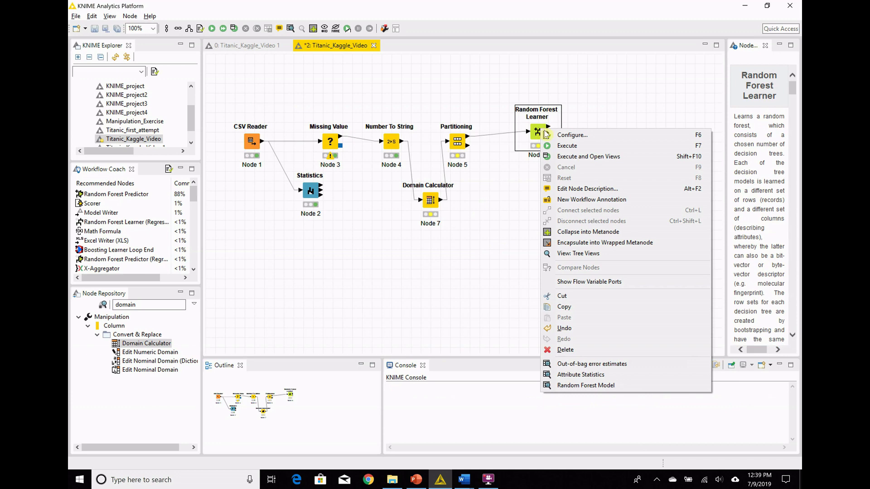
left_click(569, 157)
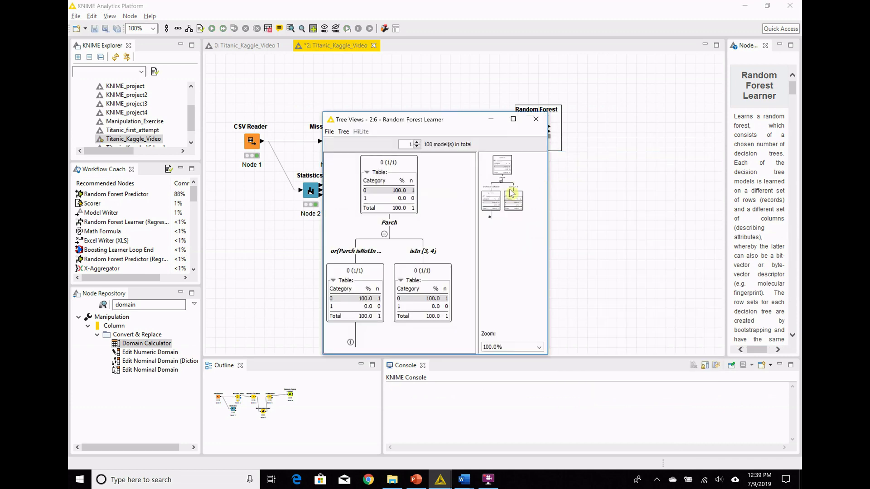
left_click(536, 119)
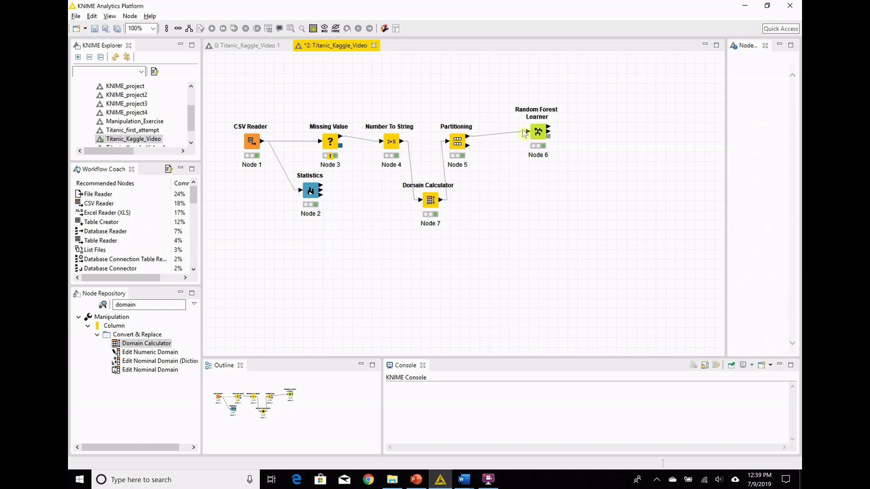
Add a Random Forest Predictor node below and beyond the learner, and connect the learner's model output to its model input
left_click(538, 136)
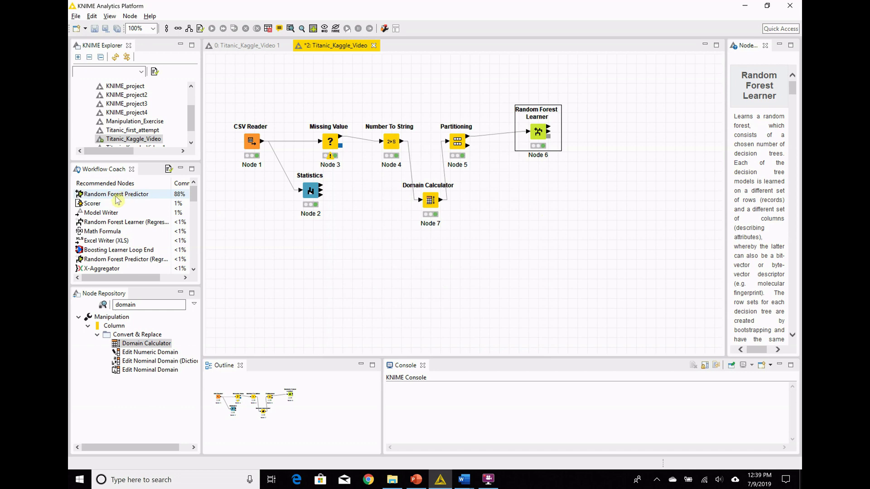
left_click_drag(117, 199, 587, 196)
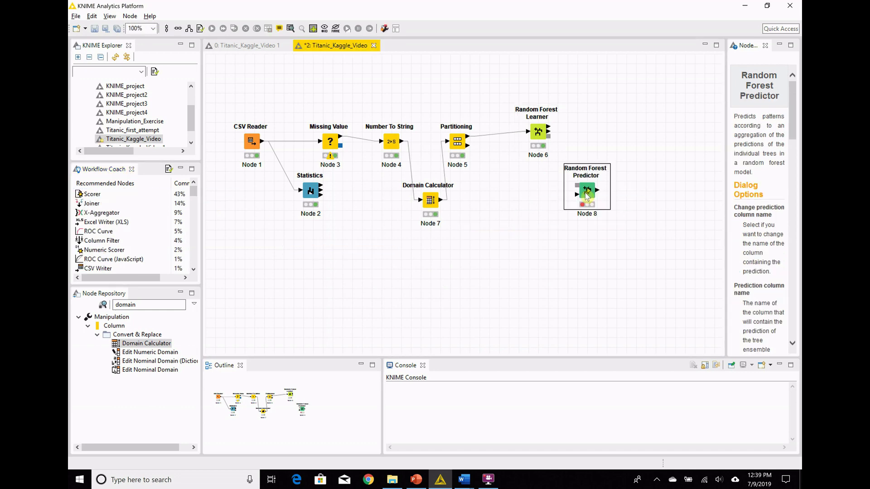
left_click_drag(589, 195, 599, 194)
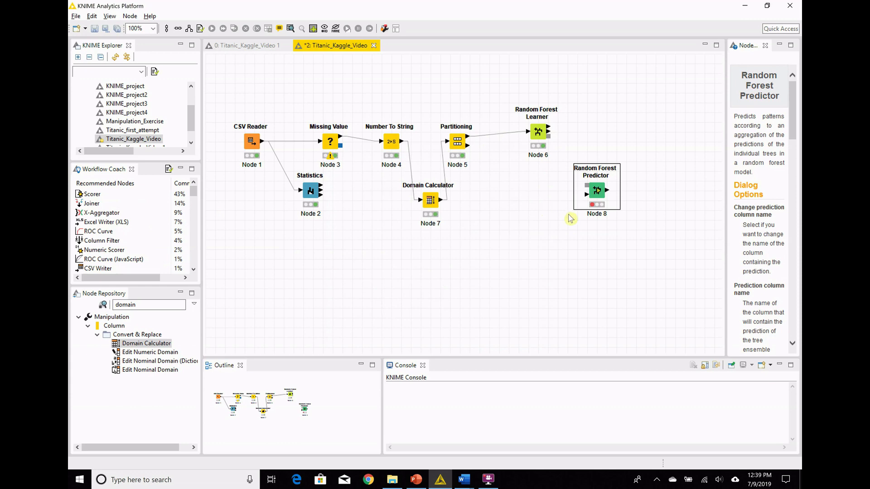
mouse_move(550, 140)
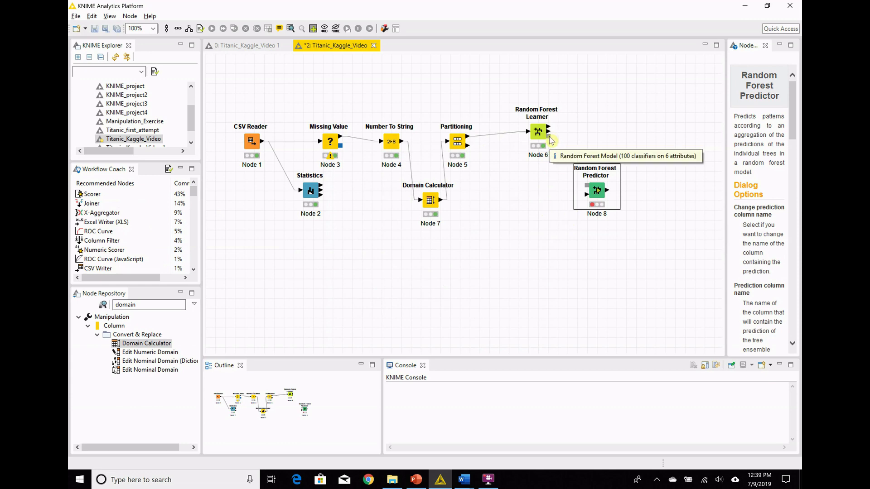
left_click_drag(550, 140, 590, 190)
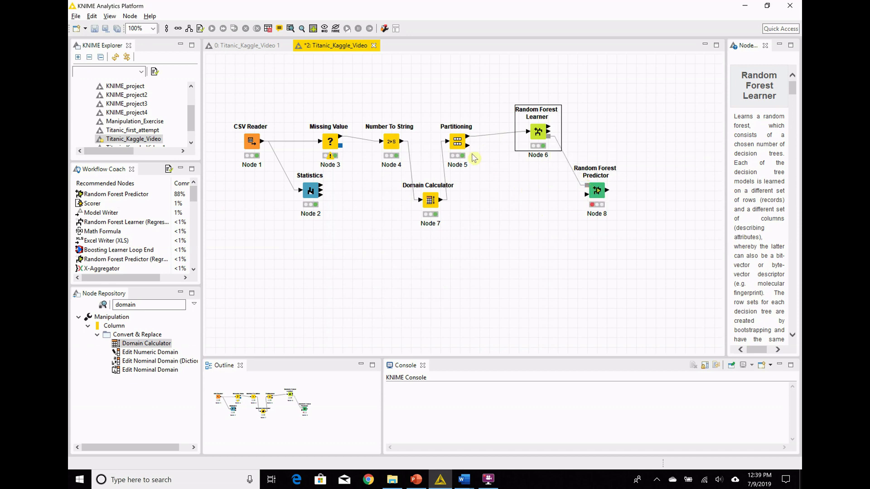
Connect Partitioning's second output to the Random Forest Predictor's data input and accept the predictor's default prediction settings
left_click_drag(467, 145, 586, 194)
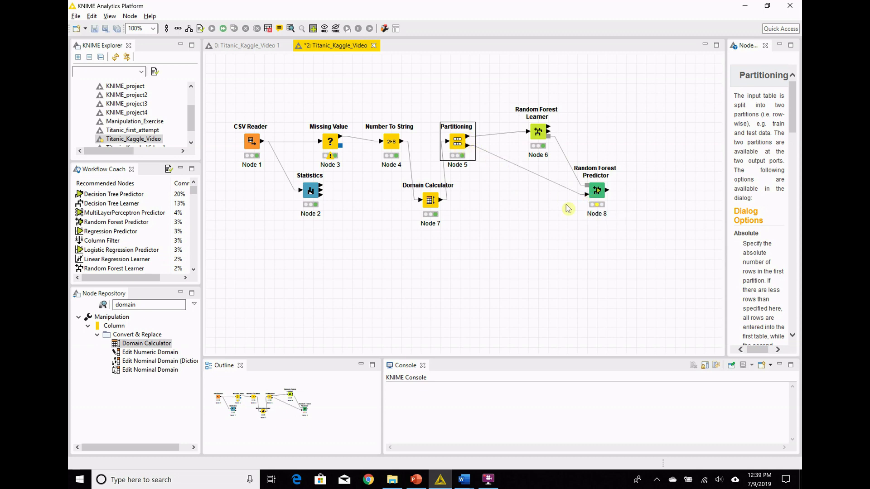
right_click(600, 197)
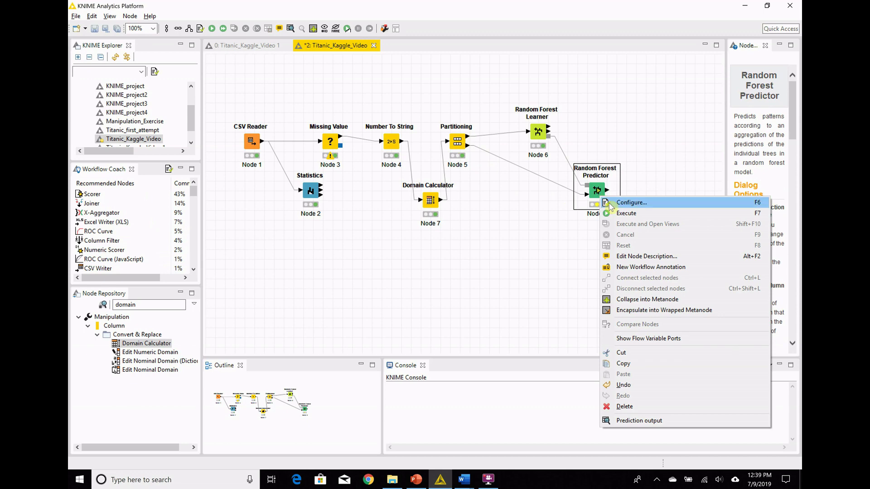
left_click(617, 204)
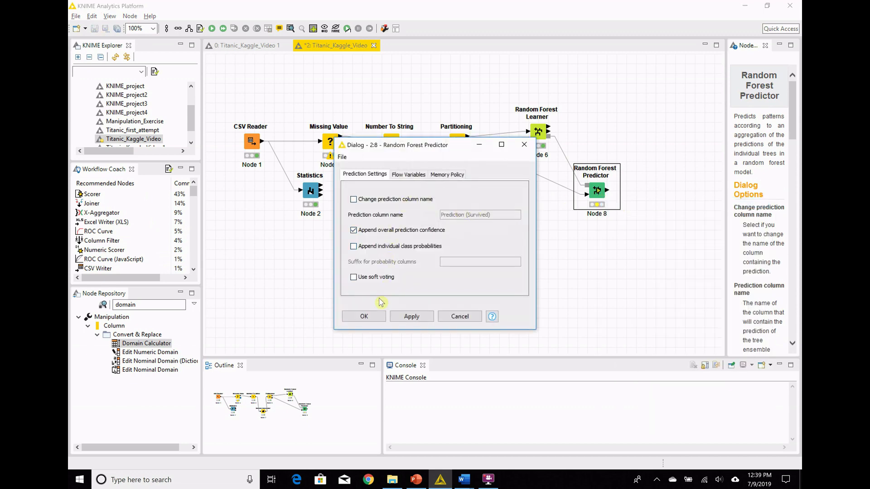
left_click(363, 317)
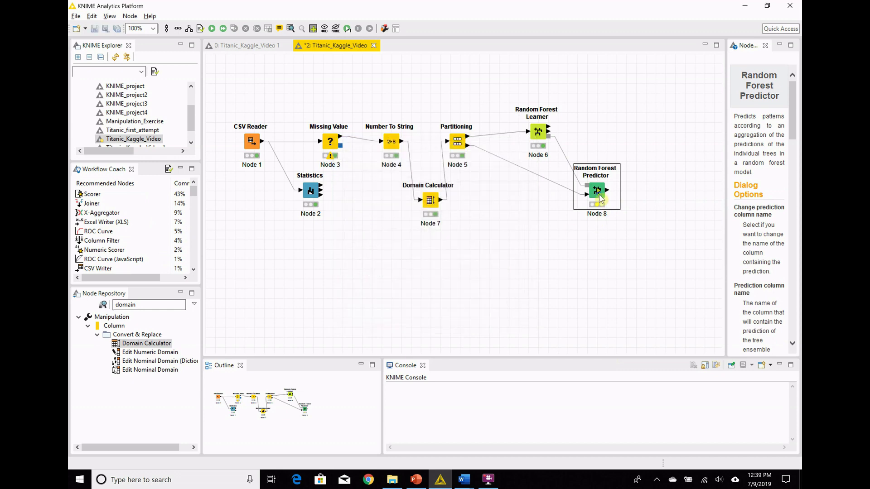
Execute the Random Forest Predictor, examine the predicted classes and confidences in its prediction output table, and close the table
right_click(599, 200)
left_click(619, 211)
right_click(596, 193)
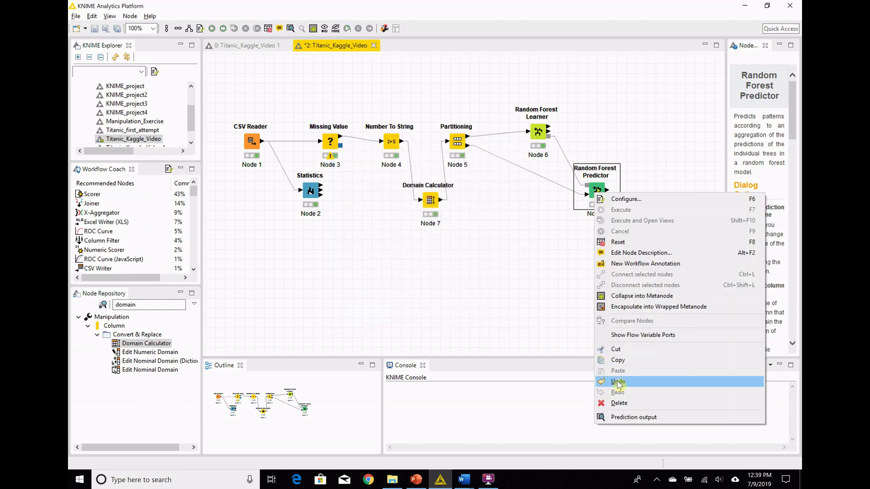
left_click(631, 418)
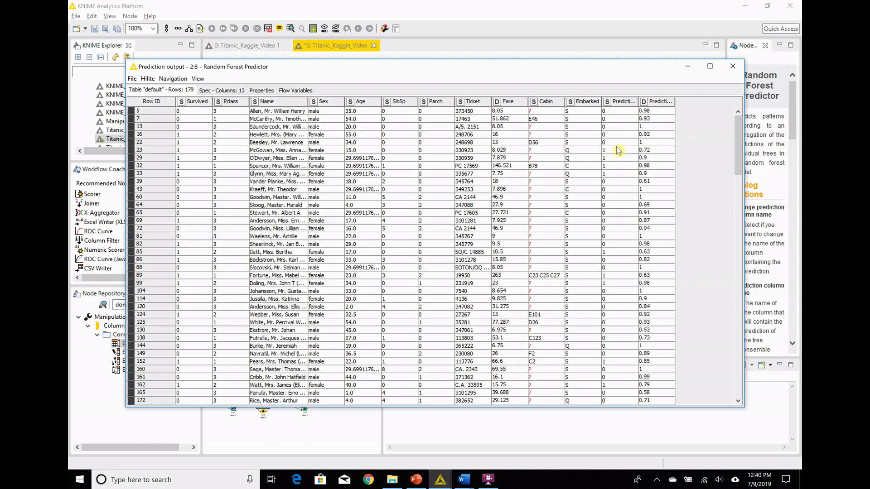
scroll(604, 348, "down", 18)
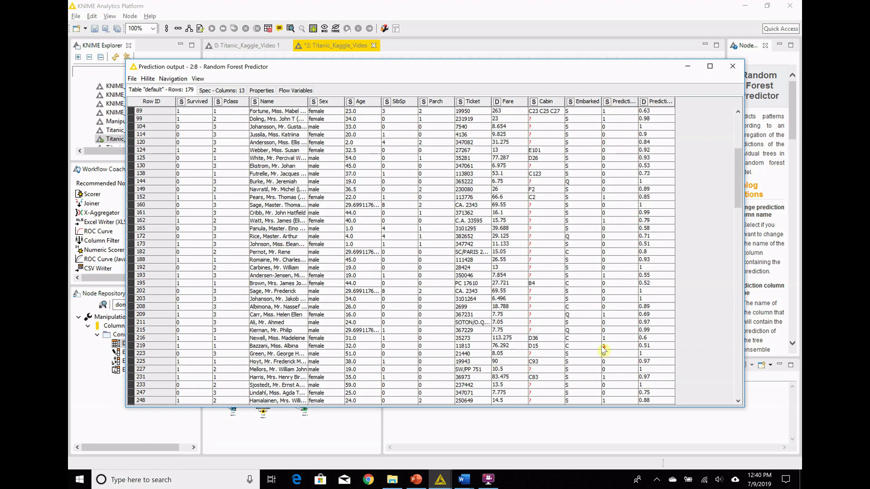
scroll(604, 350, "down", 3)
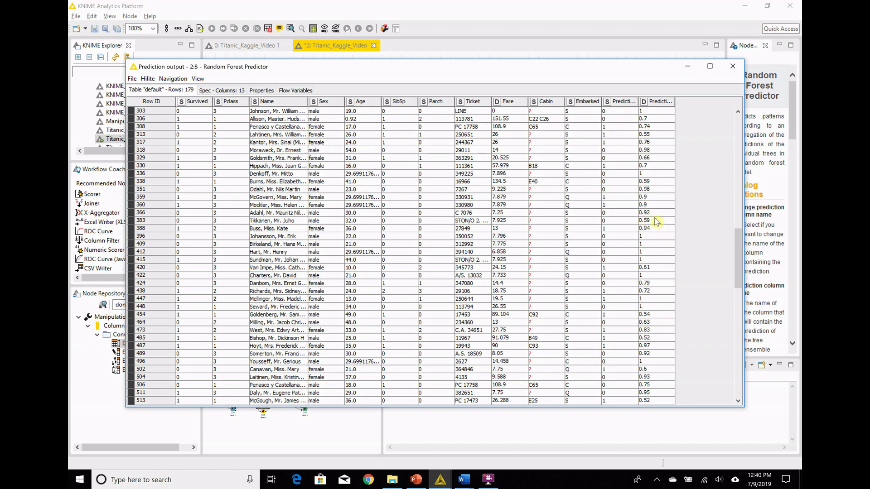
scroll(632, 224, "down", 5)
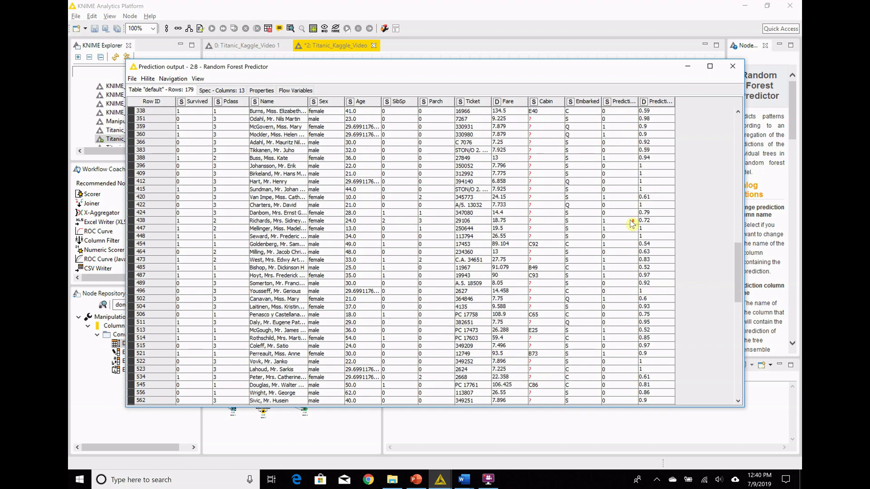
scroll(632, 224, "up", 11)
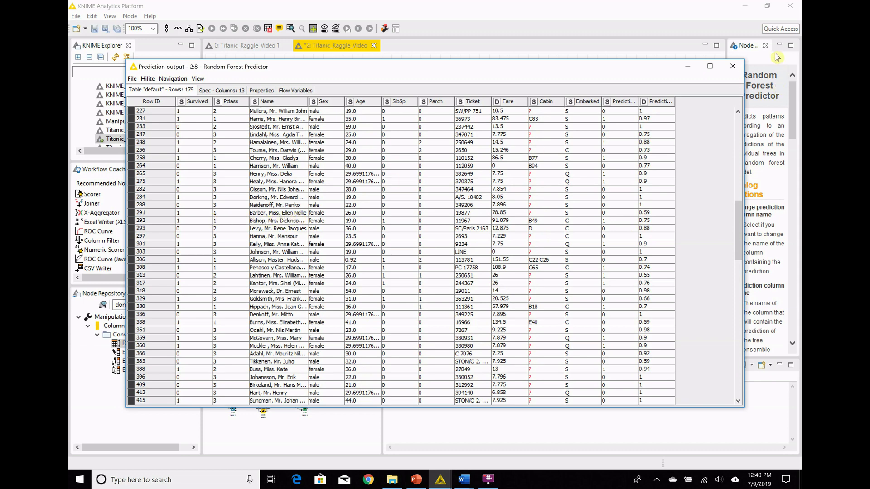
left_click(732, 67)
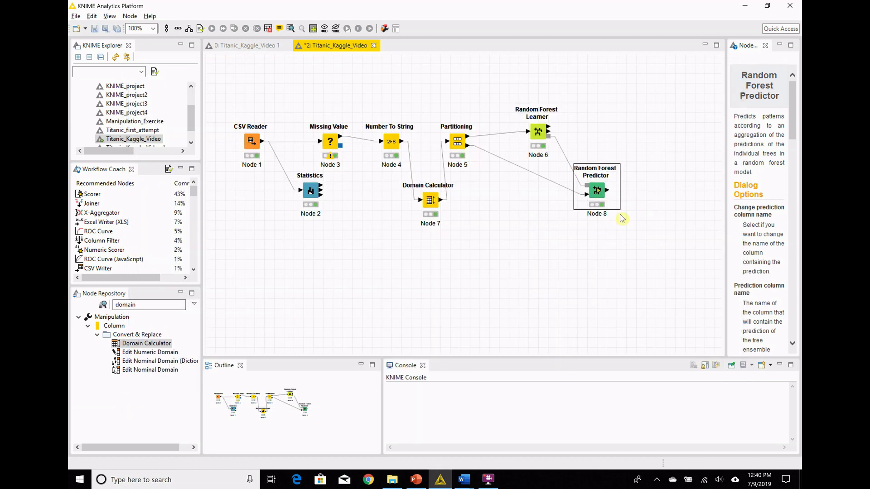
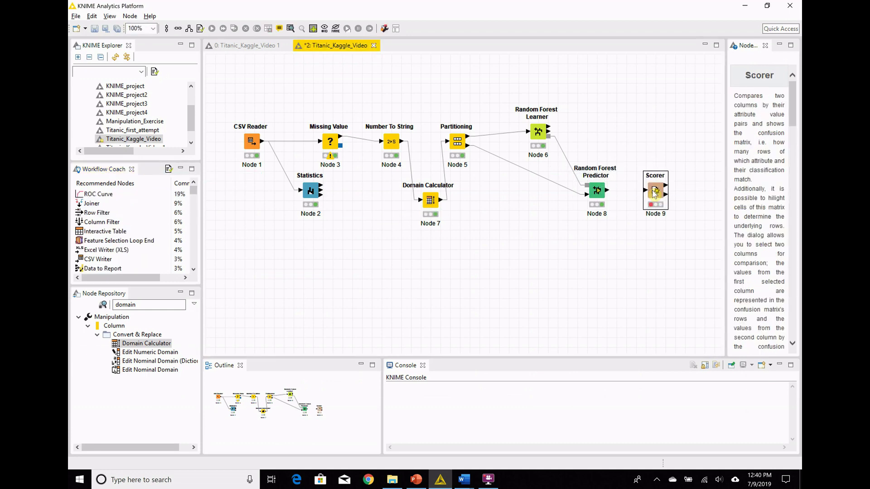
Connect the Random Forest Predictor's output to the Scorer and configure it with Survived as first column and Prediction (Survived) as second
left_click(620, 195)
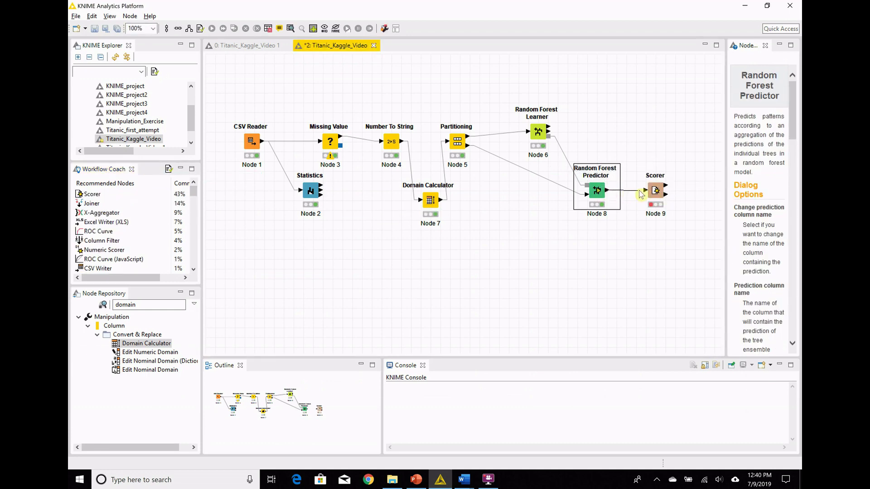
right_click(659, 193)
left_click(668, 196)
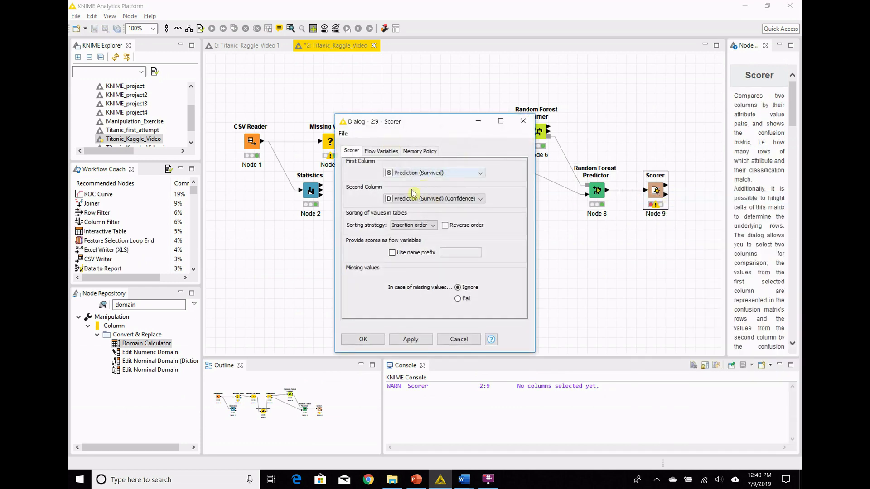
left_click(479, 173)
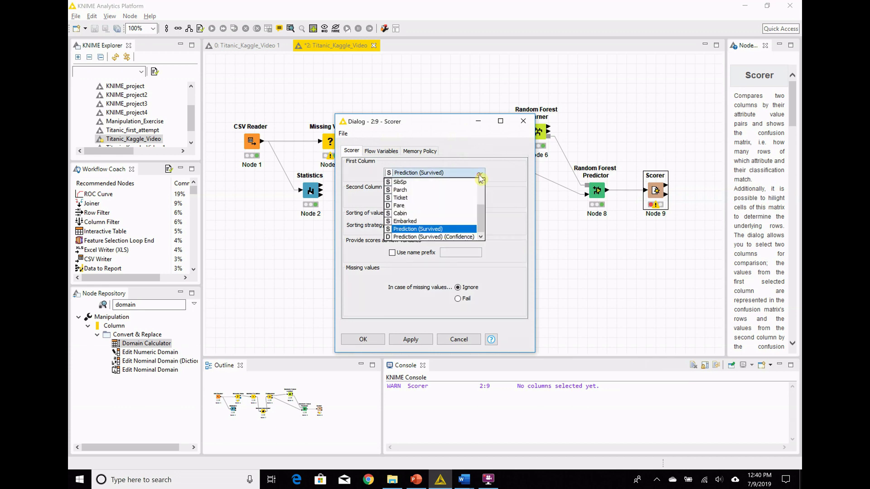
scroll(482, 189, "up", 5)
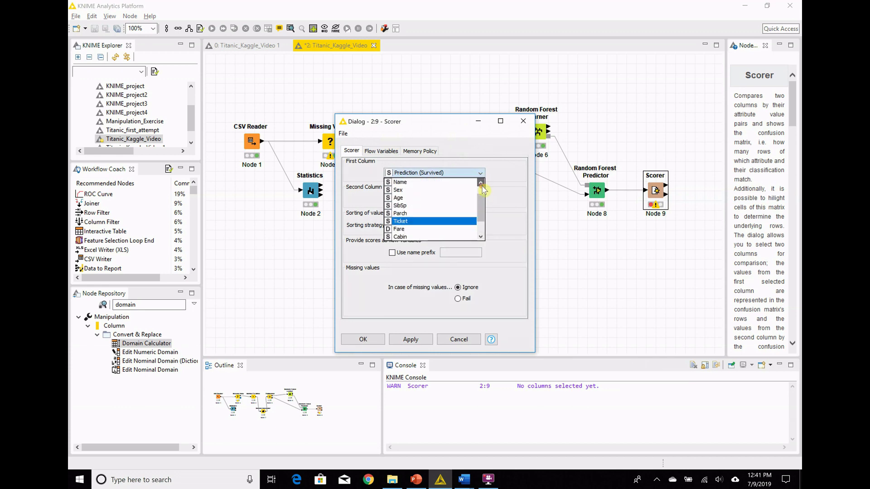
left_click(422, 182)
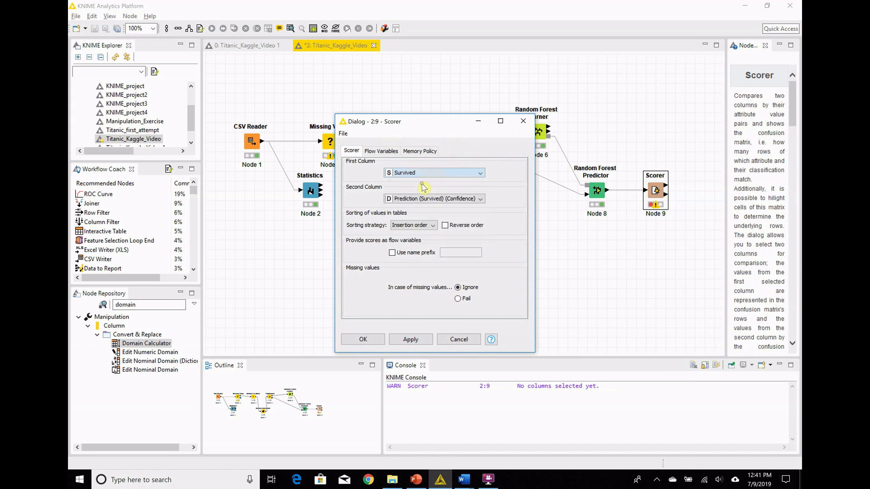
left_click(443, 201)
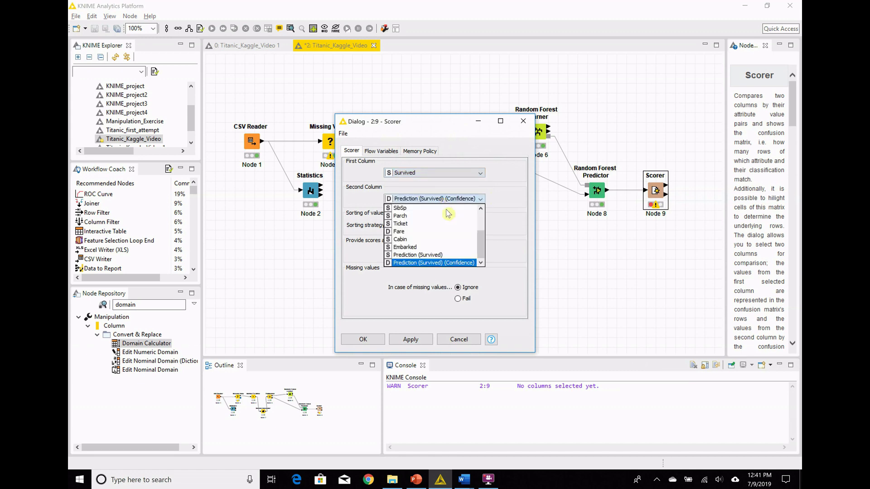
left_click(428, 255)
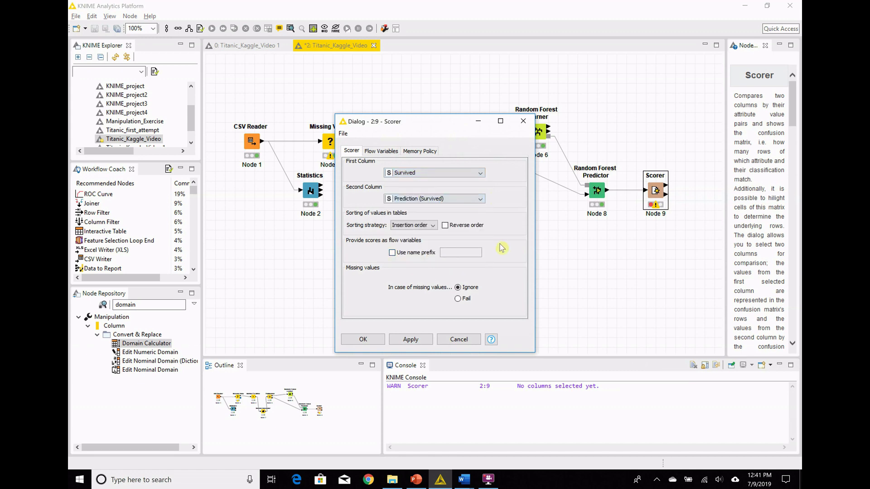
left_click(360, 341)
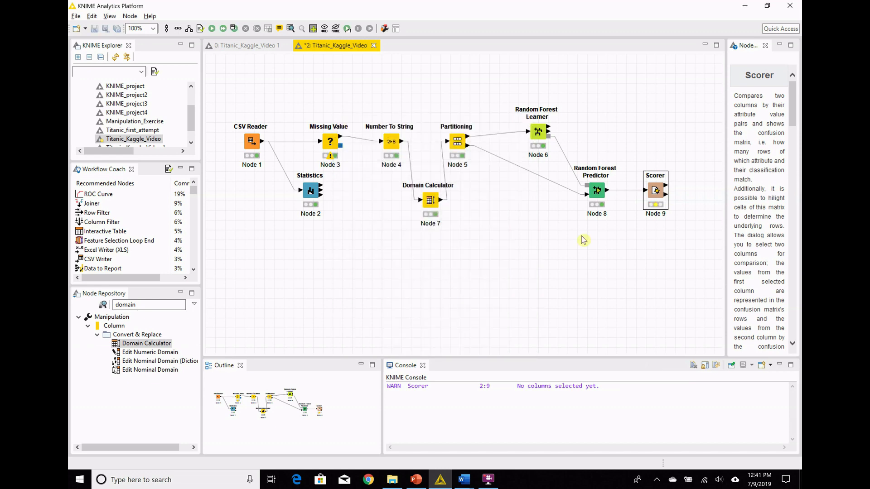
Execute the Scorer with its view opened, examine the confusion matrix, and close the view window
right_click(654, 194)
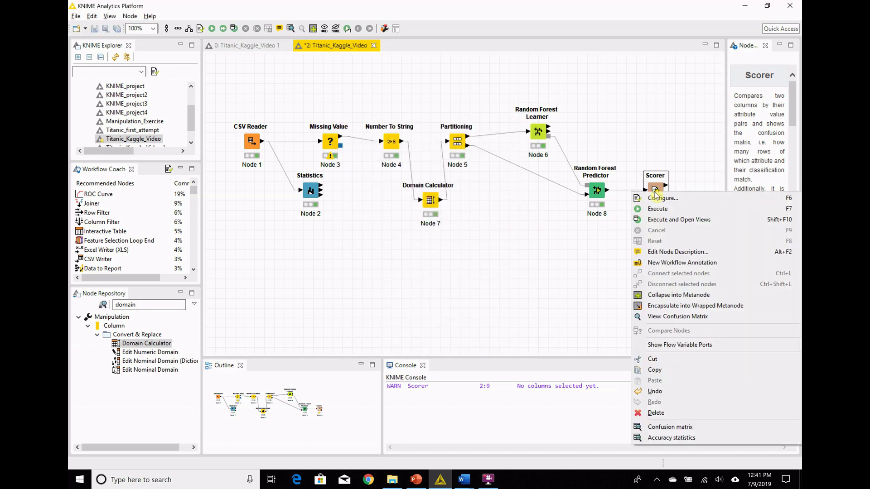
left_click(667, 224)
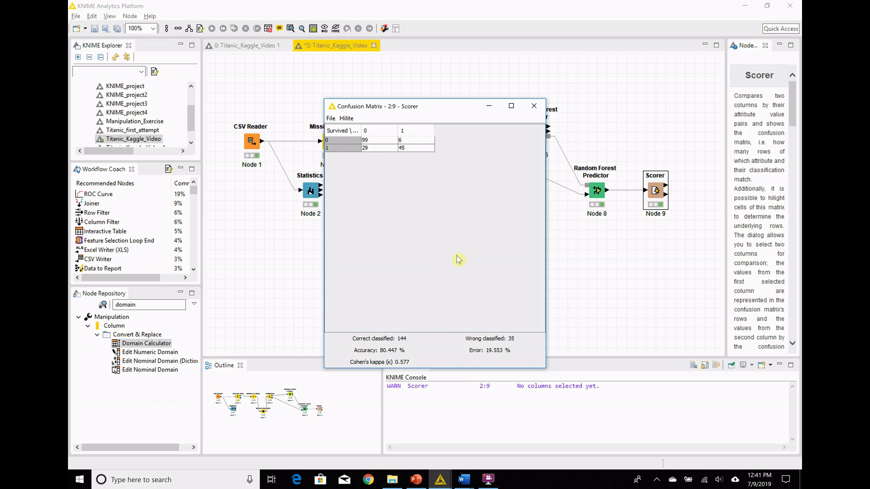
left_click(534, 106)
Examine the Scorer's accuracy statistics table, including recall, precision and overall accuracy, and close it
right_click(655, 191)
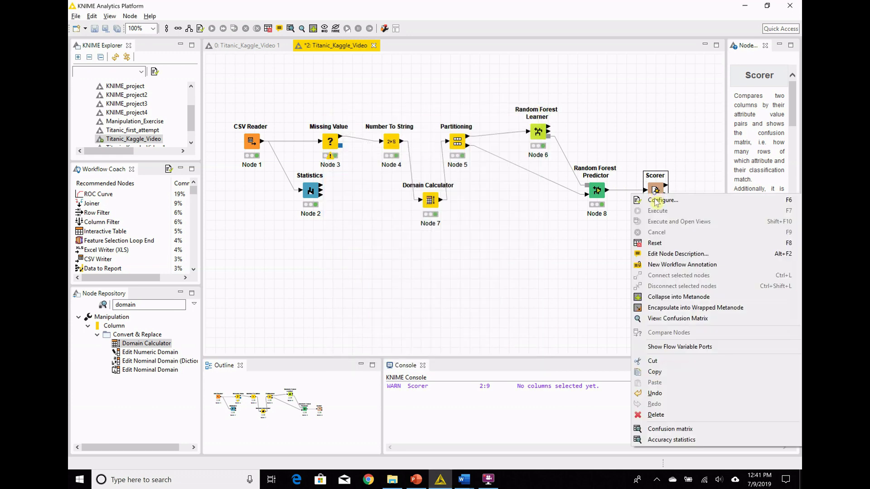
left_click(670, 442)
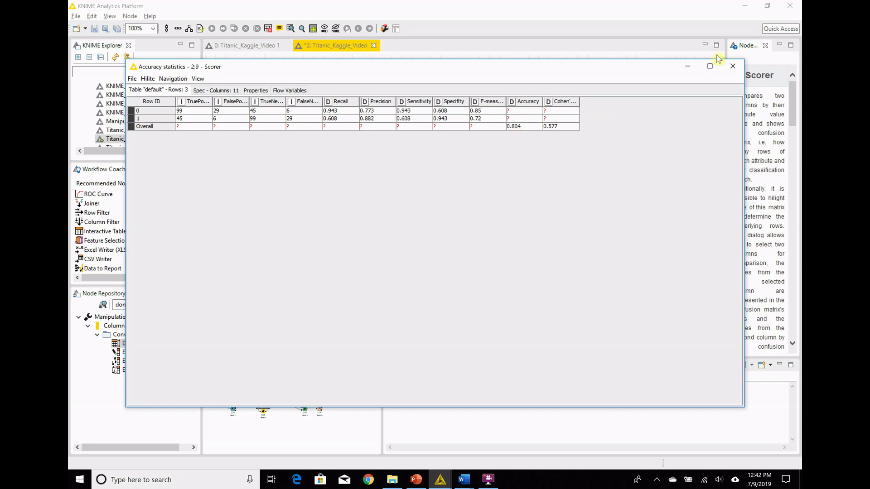
left_click(732, 67)
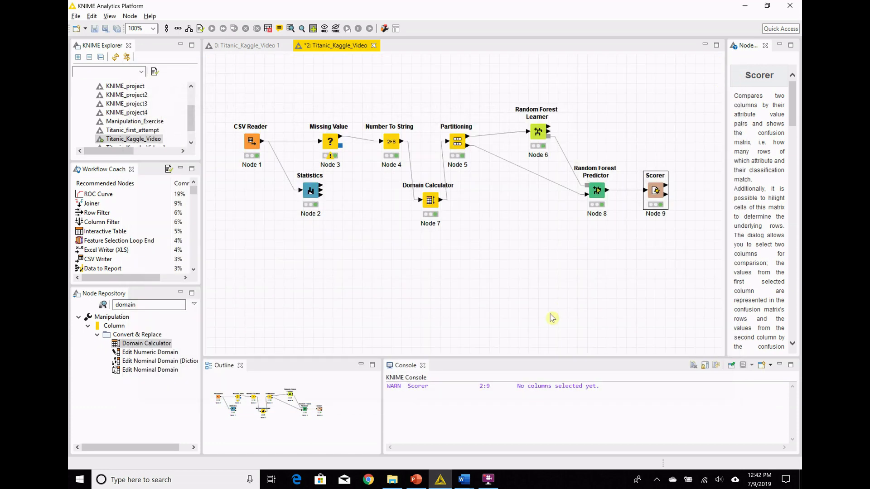